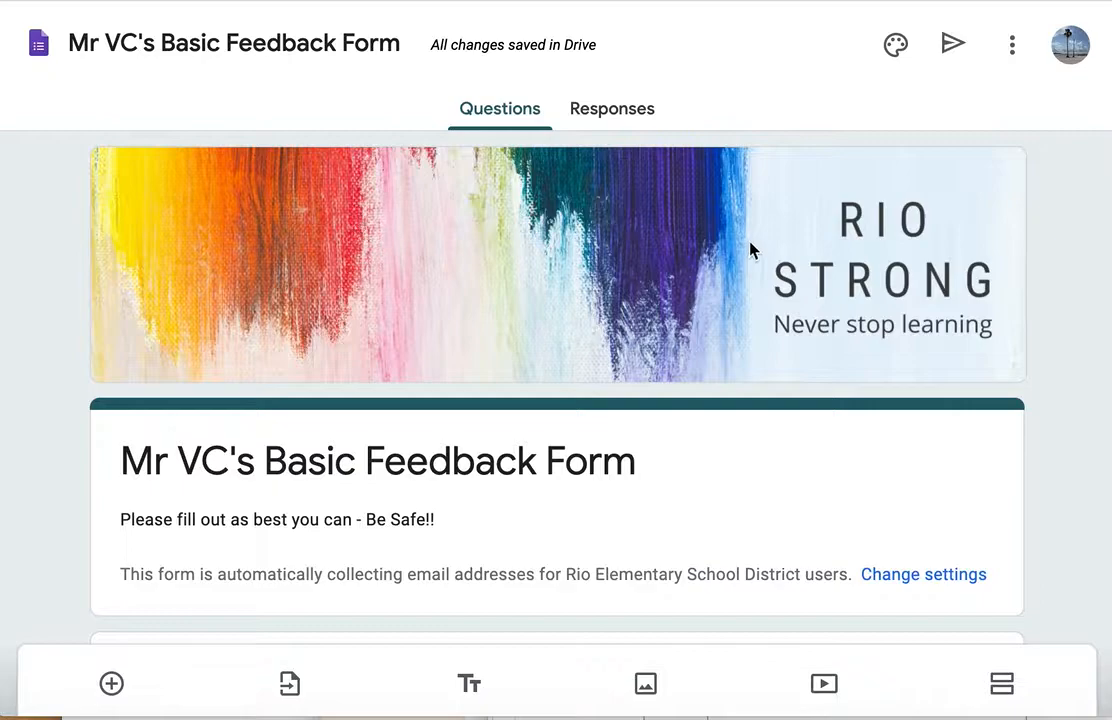
- Review the feedback form from its header through the name, Period and wireless access questions
{"action": "scroll", "coordinate": [561, 350], "scroll_direction": "down", "scroll_amount": 1}
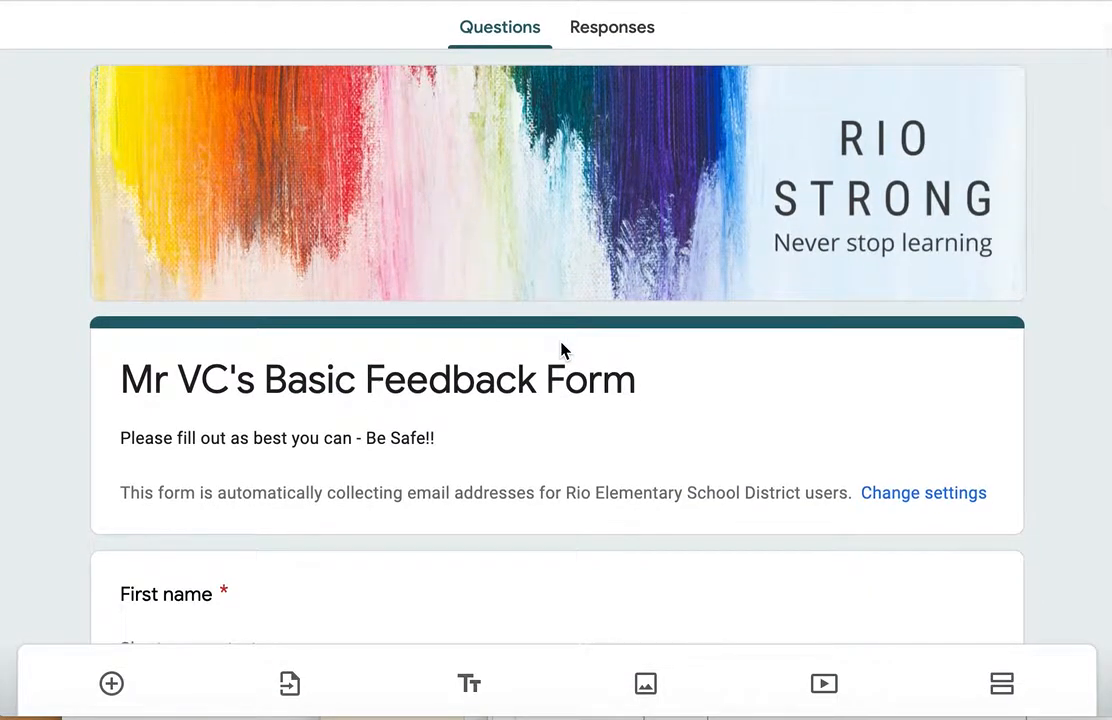
{"action": "scroll", "coordinate": [561, 350], "scroll_direction": "up", "scroll_amount": 1}
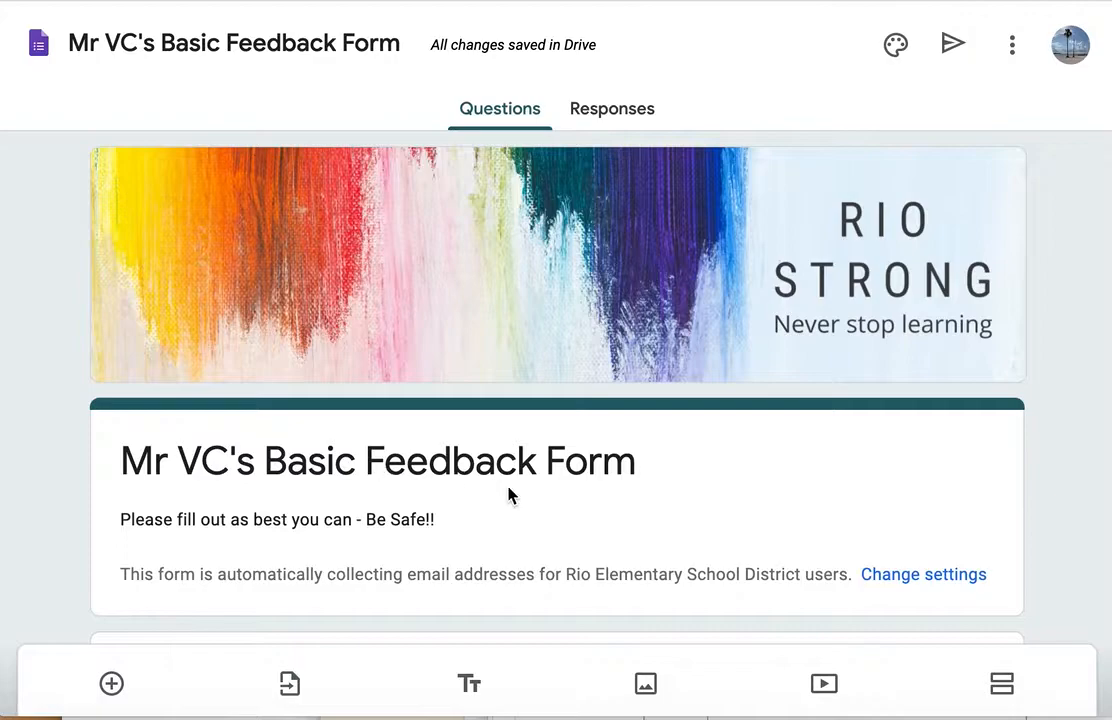
{"action": "scroll", "coordinate": [509, 491], "scroll_direction": "down", "scroll_amount": 2}
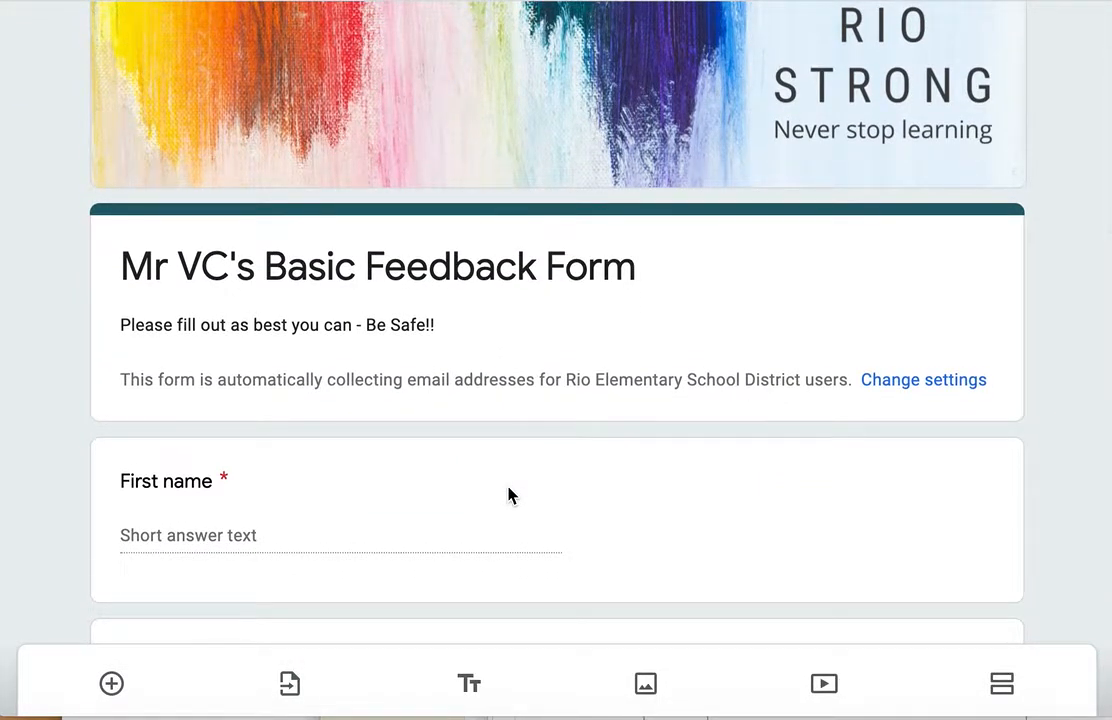
{"action": "scroll", "coordinate": [508, 494], "scroll_direction": "down", "scroll_amount": 2}
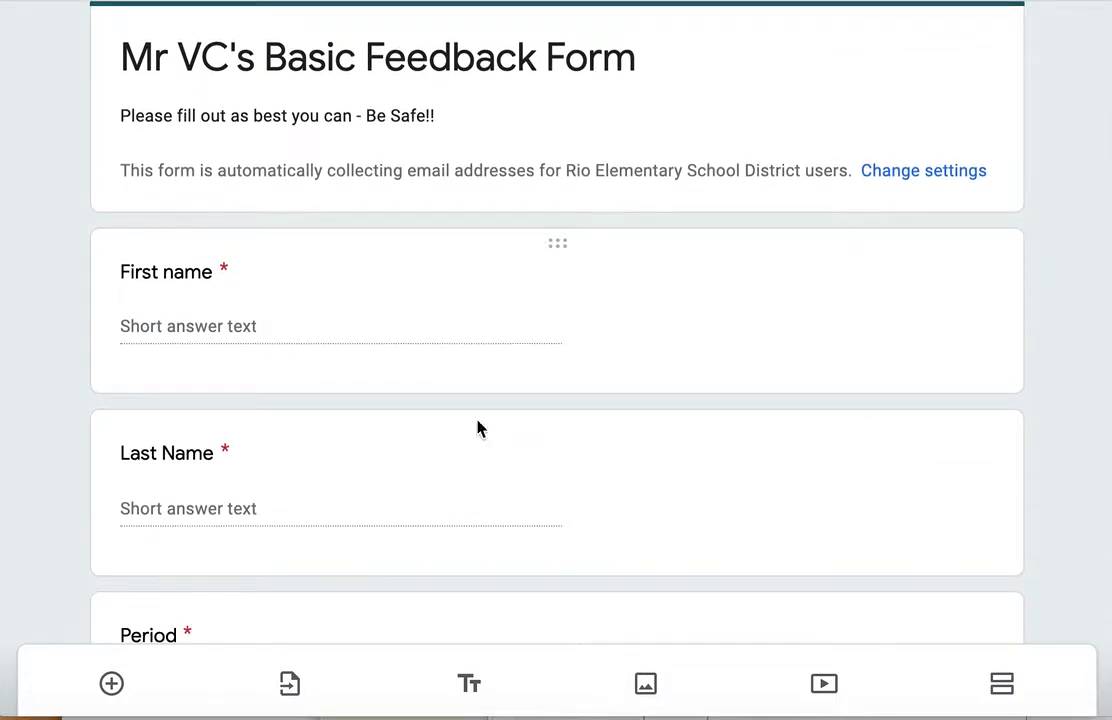
{"action": "scroll", "coordinate": [459, 526], "scroll_direction": "down", "scroll_amount": 2}
{"action": "scroll", "coordinate": [458, 480], "scroll_direction": "down", "scroll_amount": 1}
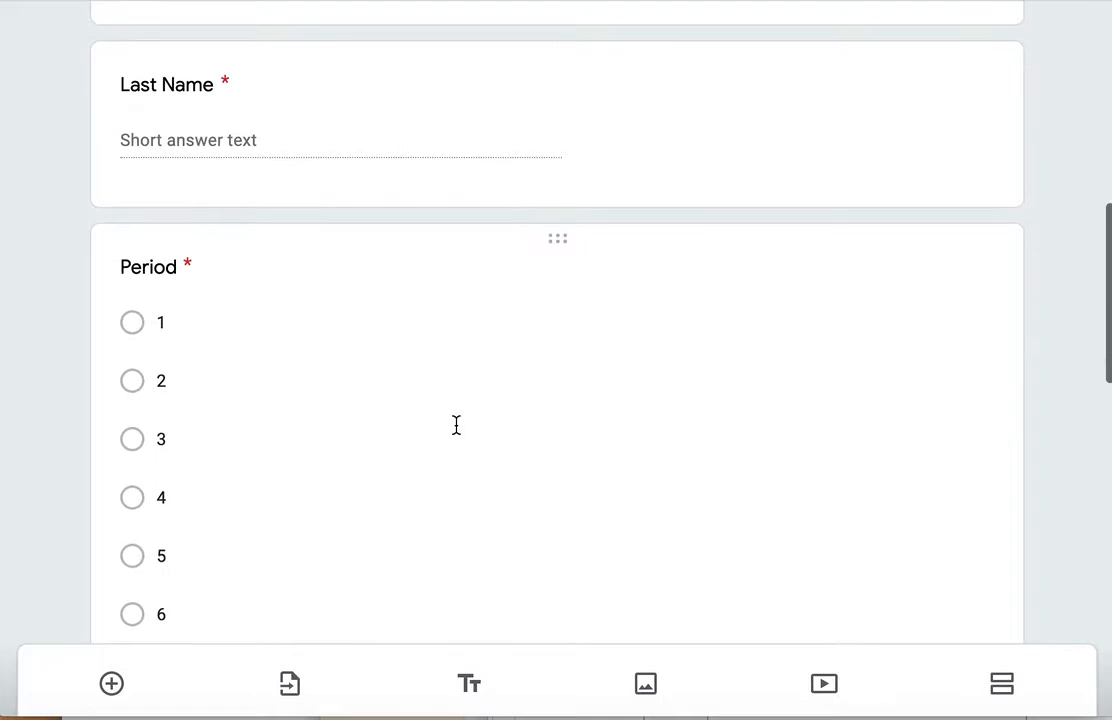
{"action": "scroll", "coordinate": [457, 417], "scroll_direction": "down", "scroll_amount": 1}
{"action": "scroll", "coordinate": [457, 417], "scroll_direction": "up", "scroll_amount": 1}
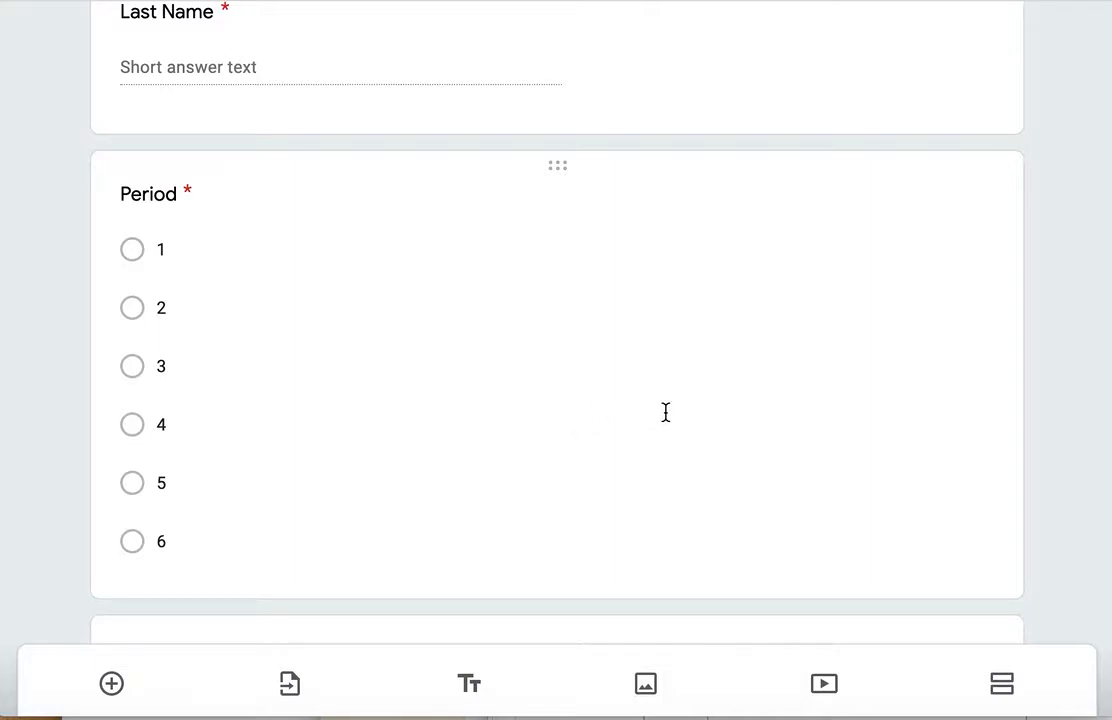
{"action": "scroll", "coordinate": [623, 454], "scroll_direction": "down", "scroll_amount": 2}
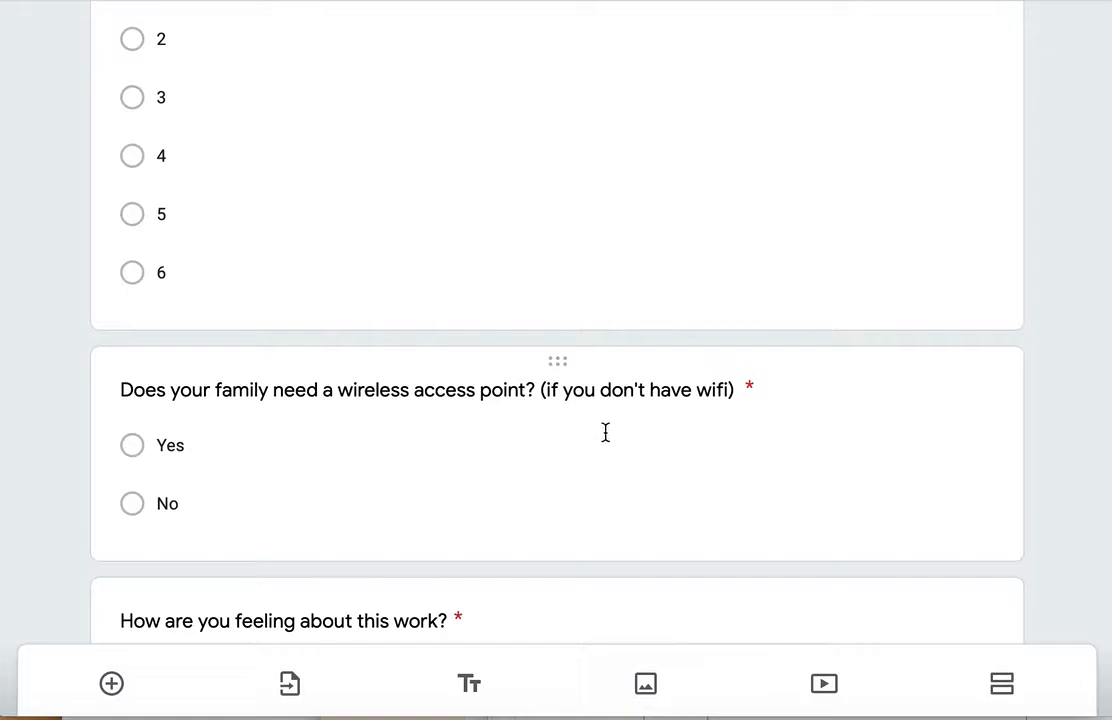
{"action": "scroll", "coordinate": [605, 432], "scroll_direction": "down", "scroll_amount": 1}
- Open the wireless access, Check all that apply, work feeling scale and Guardian email 2 questions to examine how each is set up
{"action": "left_click", "coordinate": [611, 352]}
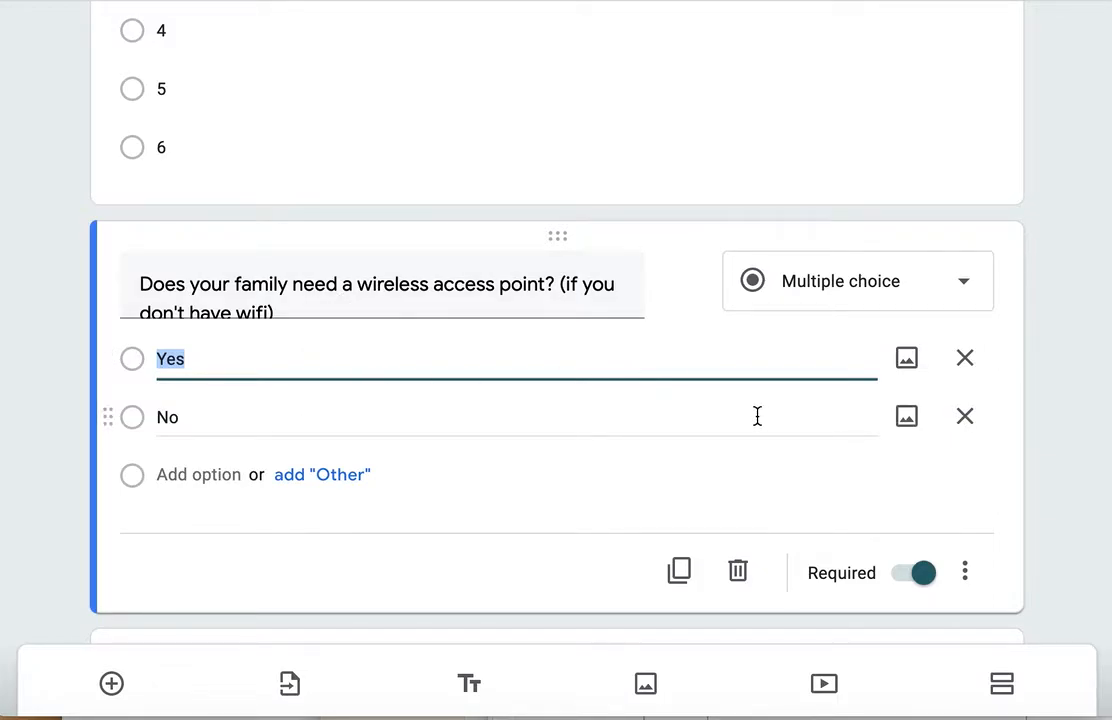
{"action": "scroll", "coordinate": [757, 416], "scroll_direction": "down", "scroll_amount": 8}
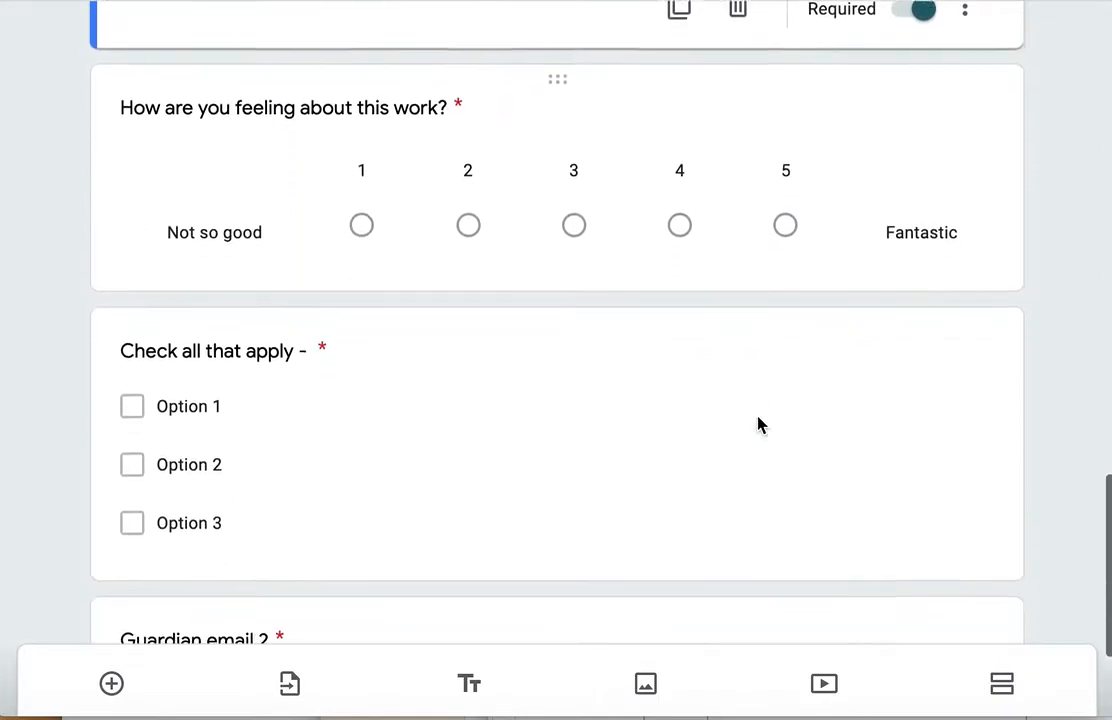
{"action": "left_click", "coordinate": [310, 245]}
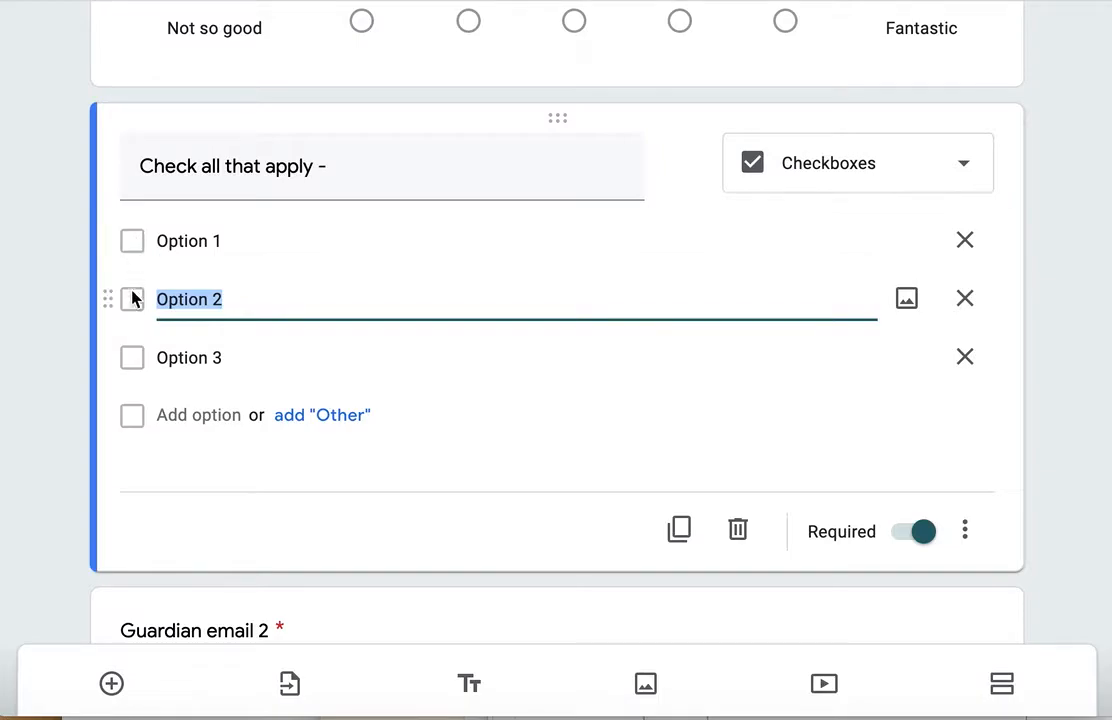
{"action": "scroll", "coordinate": [342, 390], "scroll_direction": "up", "scroll_amount": 4}
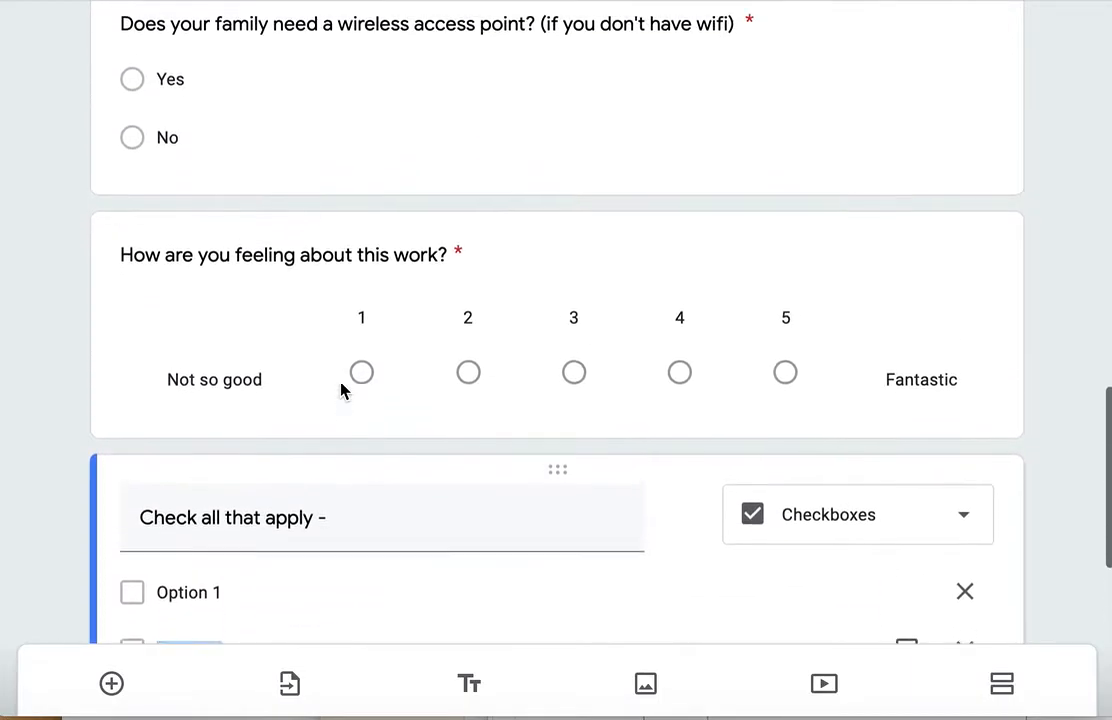
{"action": "left_click", "coordinate": [625, 265]}
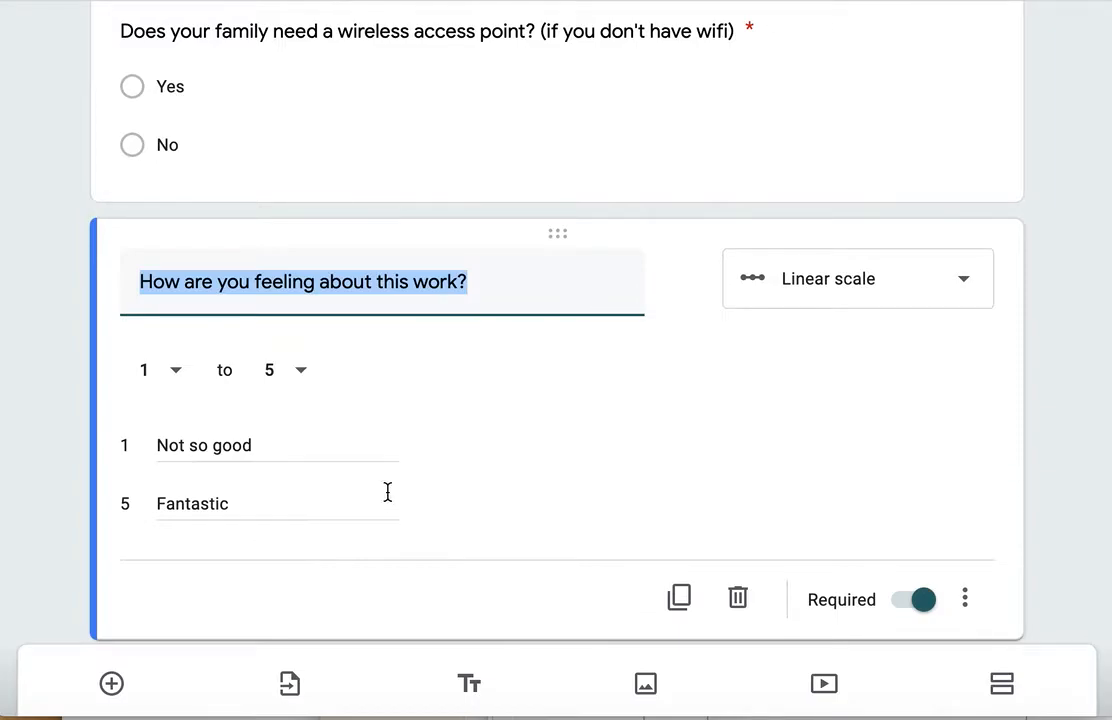
{"action": "scroll", "coordinate": [387, 491], "scroll_direction": "down", "scroll_amount": 6}
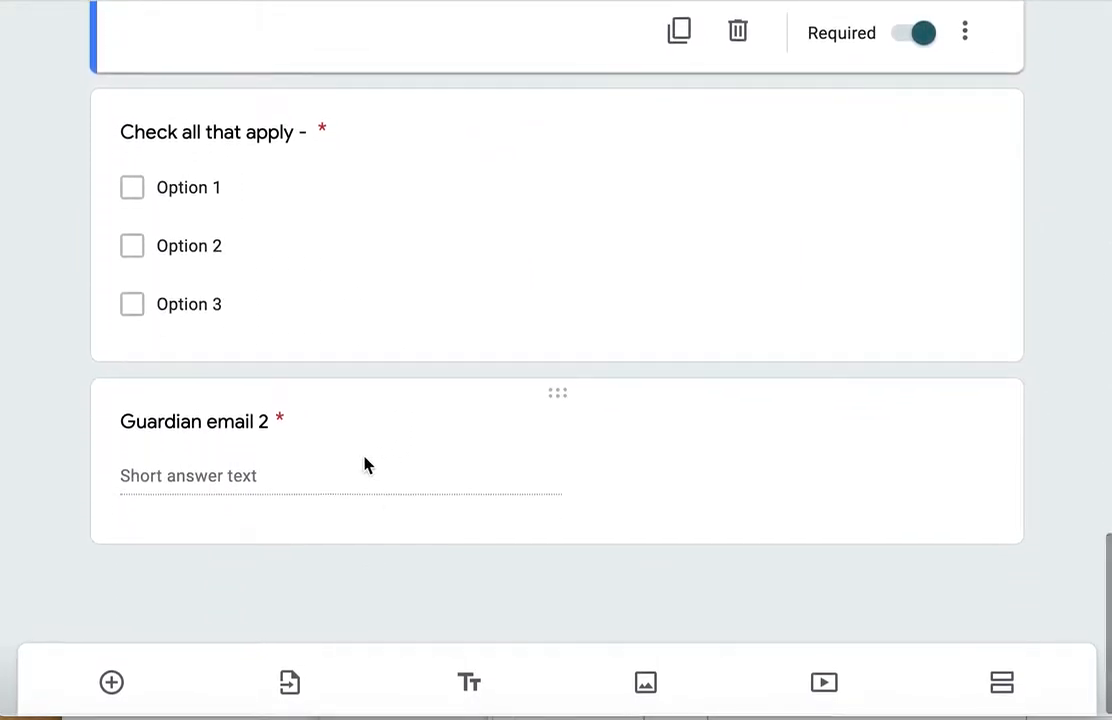
{"action": "left_click", "coordinate": [365, 462]}
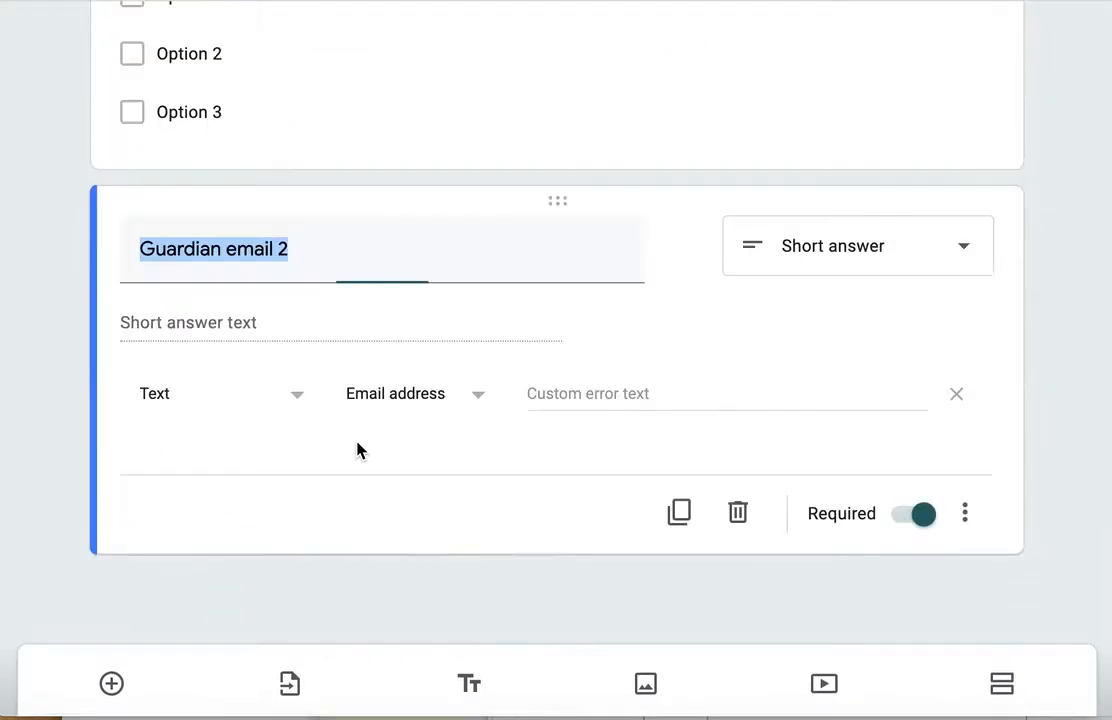
- View the question types available for Guardian email 2, and switch its Required setting off and back on
{"action": "left_click", "coordinate": [881, 256]}
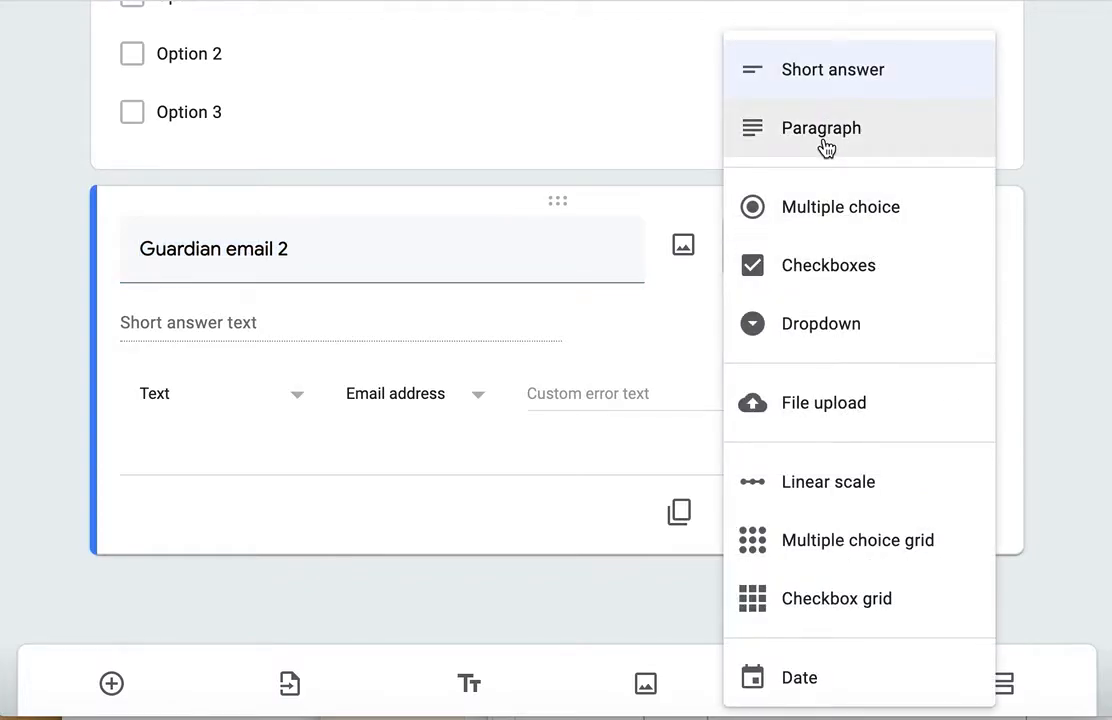
{"action": "left_click", "coordinate": [690, 323]}
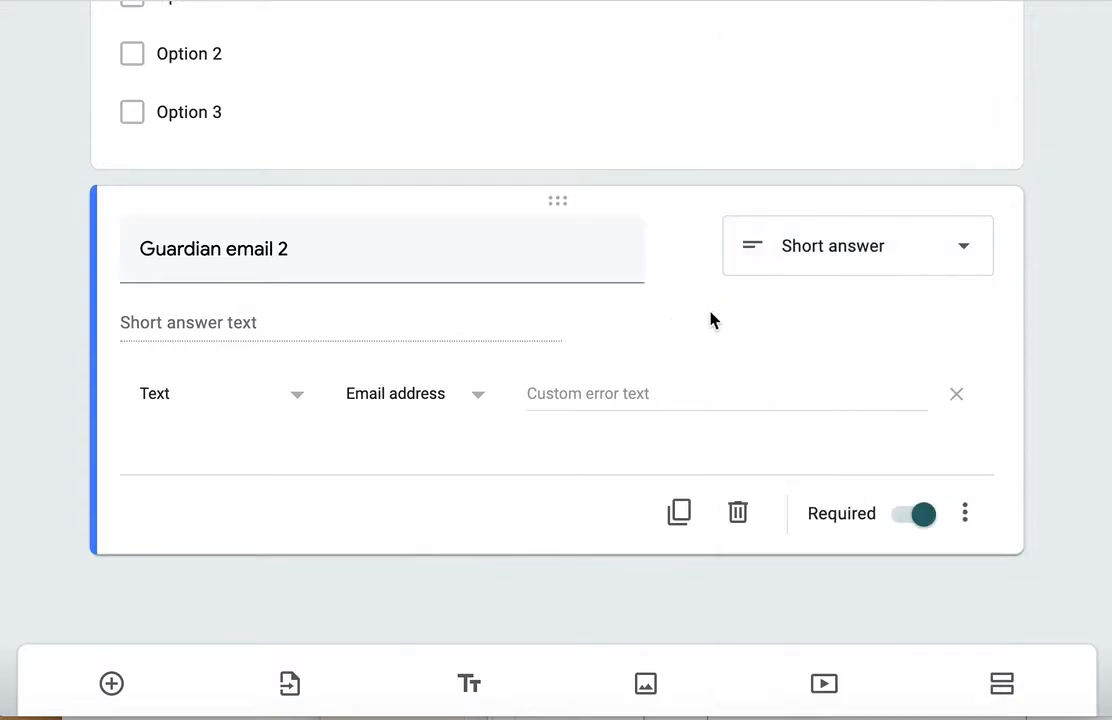
{"action": "scroll", "coordinate": [910, 320], "scroll_direction": "up", "scroll_amount": 1}
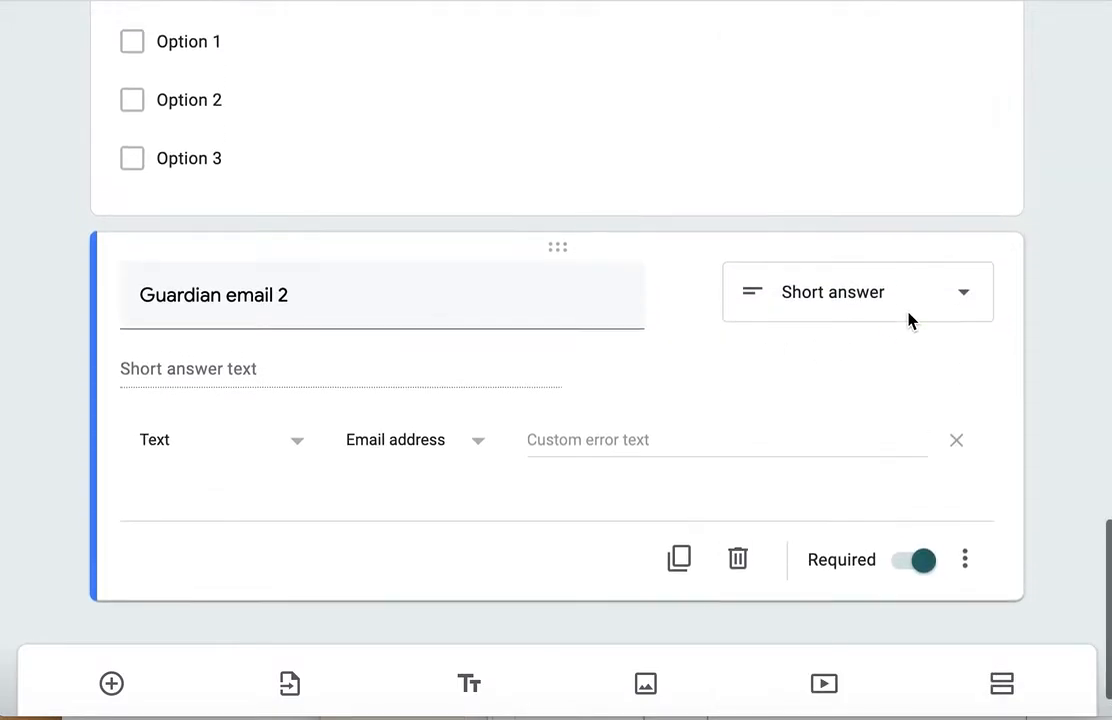
{"action": "right_click", "coordinate": [910, 320]}
{"action": "left_click", "coordinate": [801, 363]}
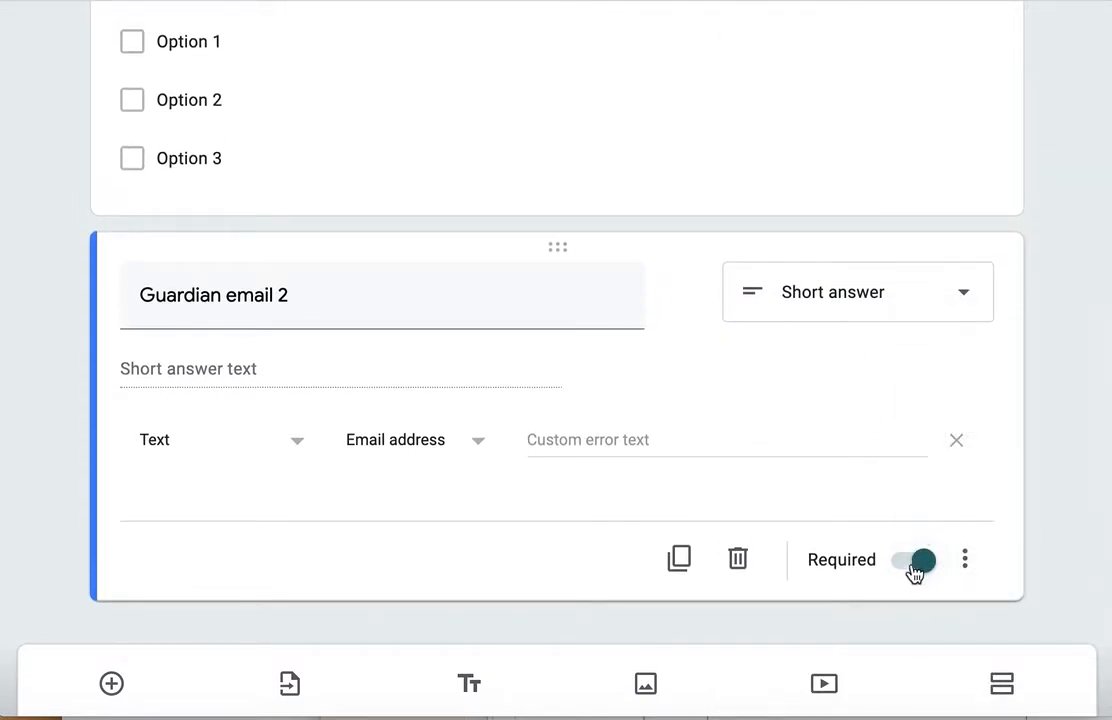
{"action": "left_click", "coordinate": [914, 566]}
{"action": "left_click", "coordinate": [924, 564]}
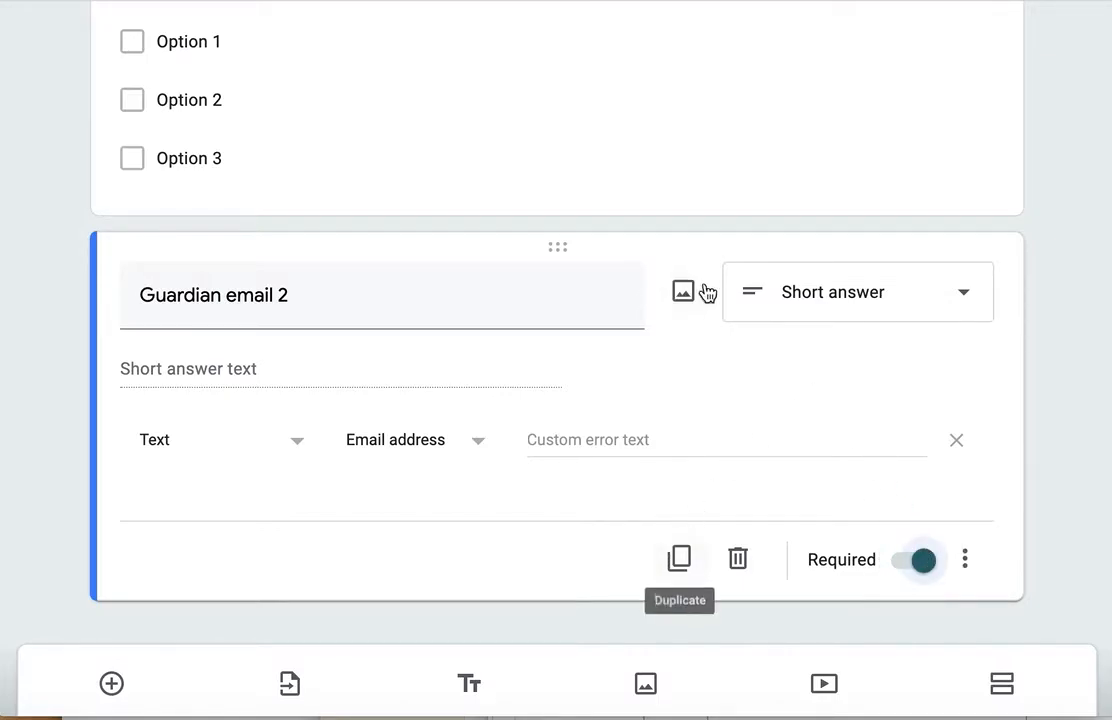
{"action": "scroll", "coordinate": [705, 290], "scroll_direction": "up", "scroll_amount": 5}
{"action": "scroll", "coordinate": [705, 282], "scroll_direction": "up", "scroll_amount": 15}
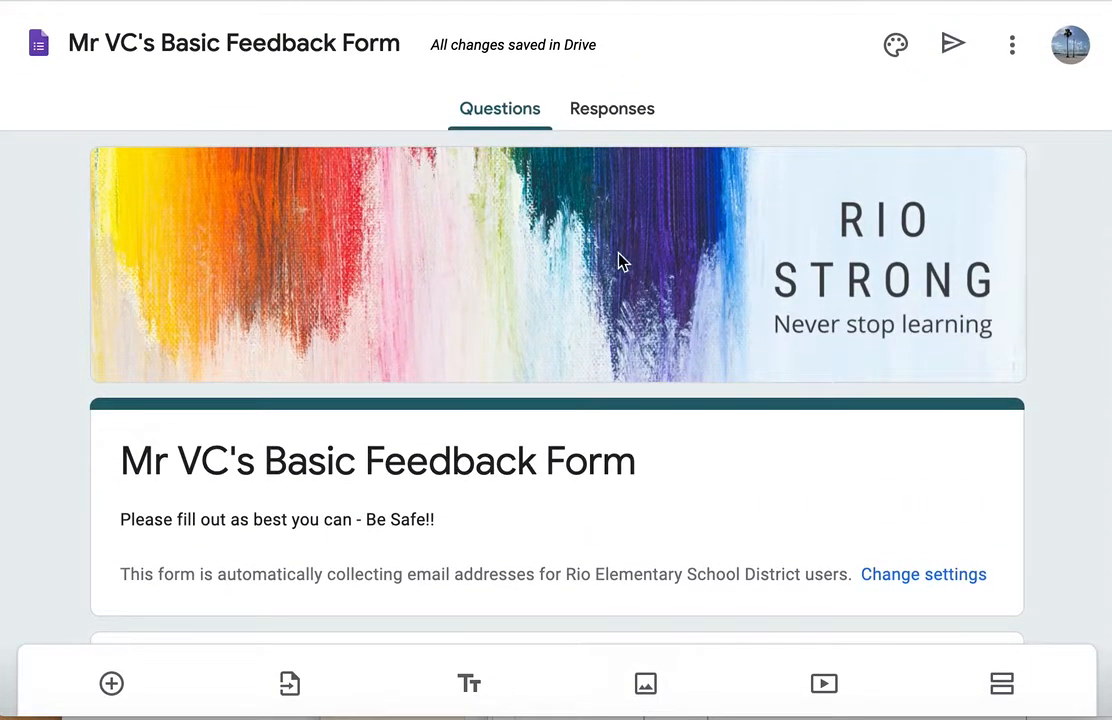
{"action": "scroll", "coordinate": [578, 367], "scroll_direction": "down", "scroll_amount": 6}
{"action": "scroll", "coordinate": [578, 367], "scroll_direction": "down", "scroll_amount": 5}
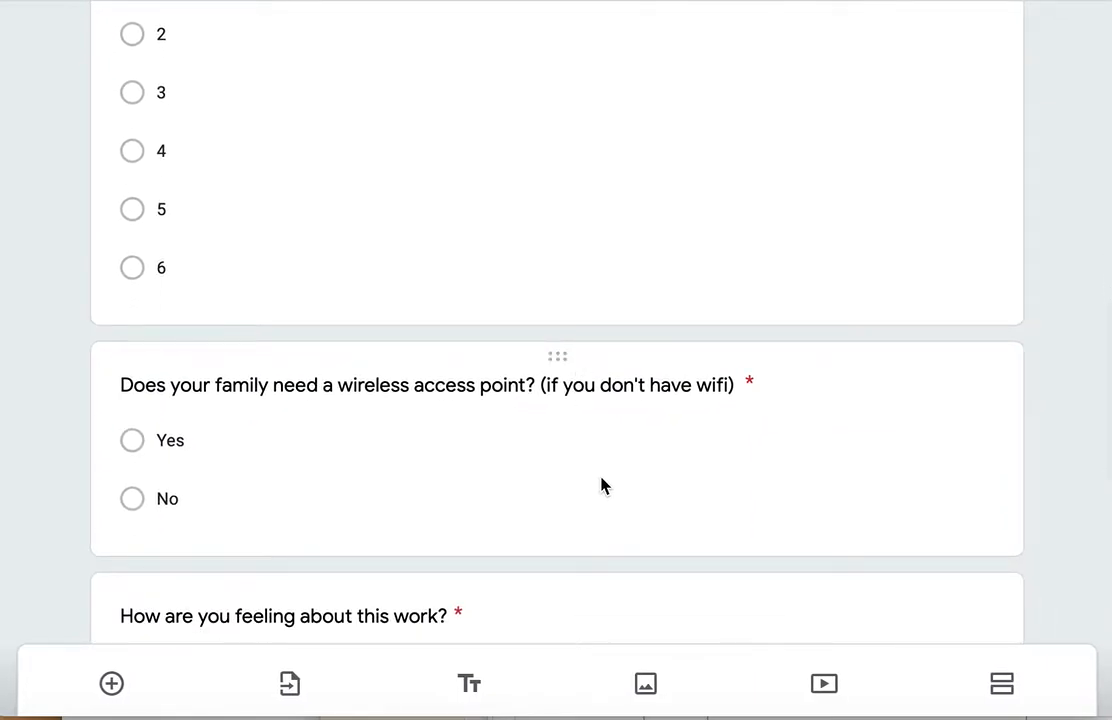
{"action": "scroll", "coordinate": [605, 486], "scroll_direction": "up", "scroll_amount": 12}
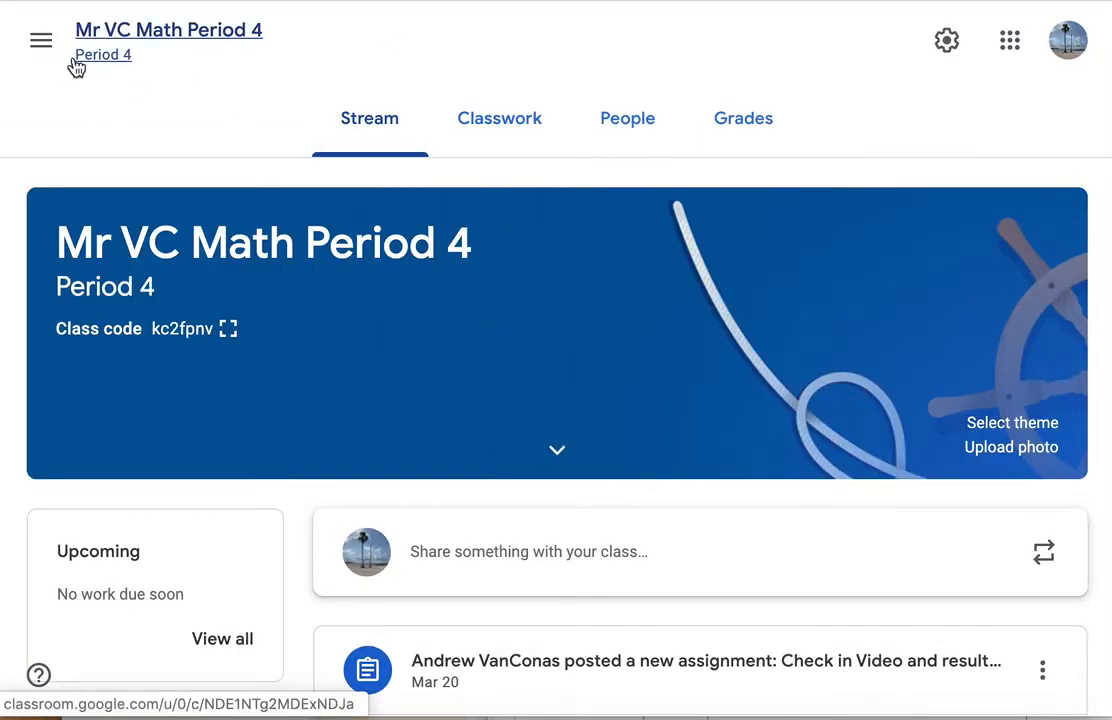
- Create a new assignment in the Period 4 math class's classwork, titled "Feedback for _______"
{"action": "left_click", "coordinate": [507, 128]}
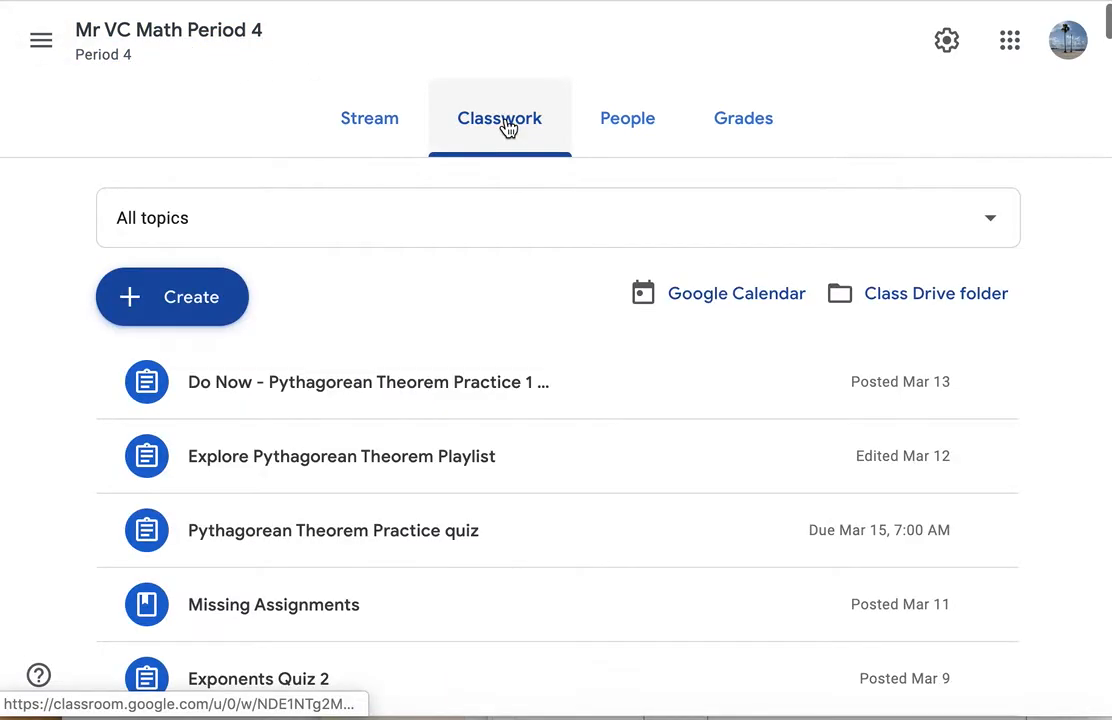
{"action": "left_click", "coordinate": [182, 307]}
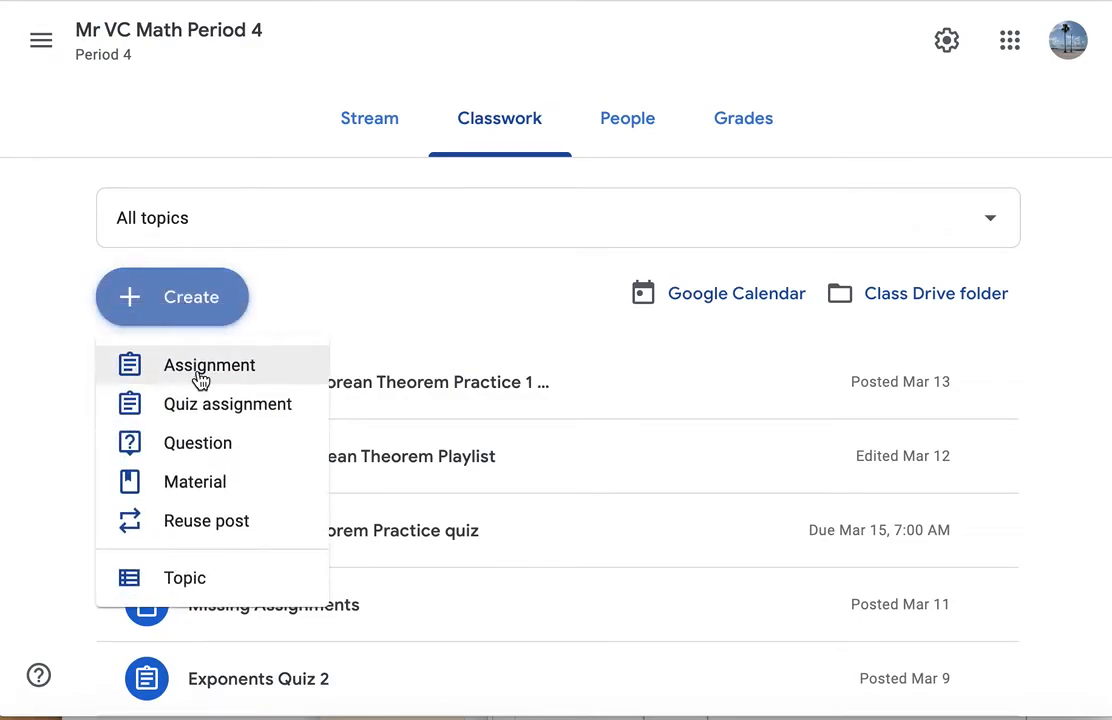
{"action": "left_click", "coordinate": [201, 377]}
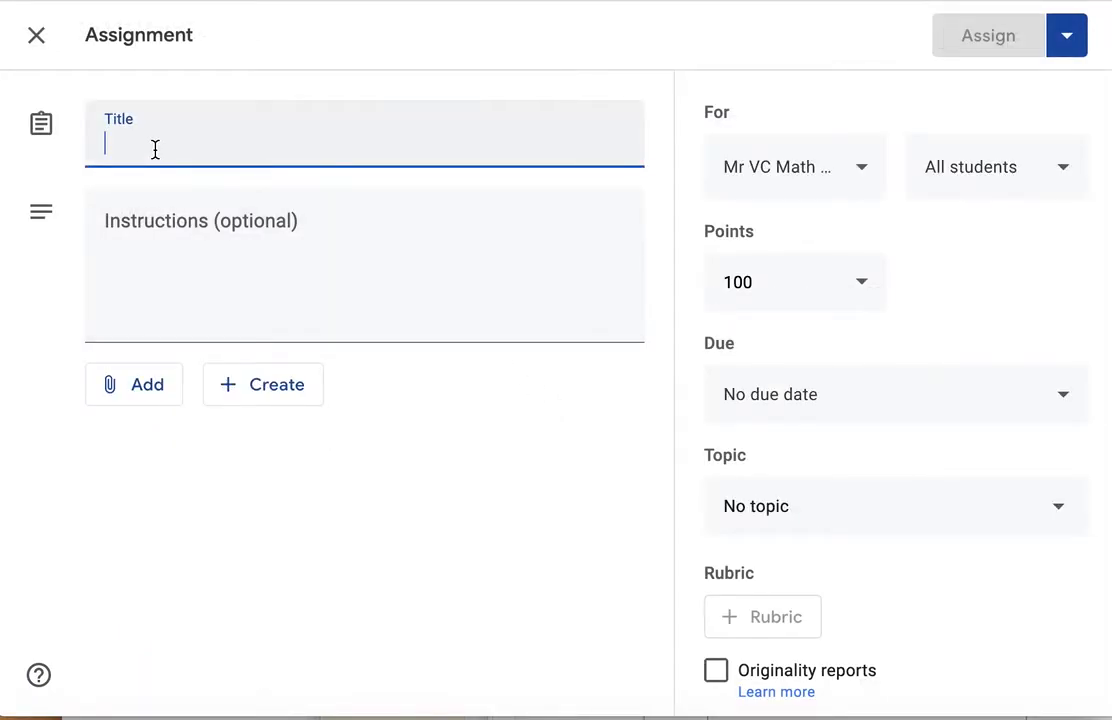
{"action": "type", "text": "Fr"}
{"action": "type", "text": "edback"}
{"action": "type", "text": " for "}
{"action": "type", "text": "_______"}
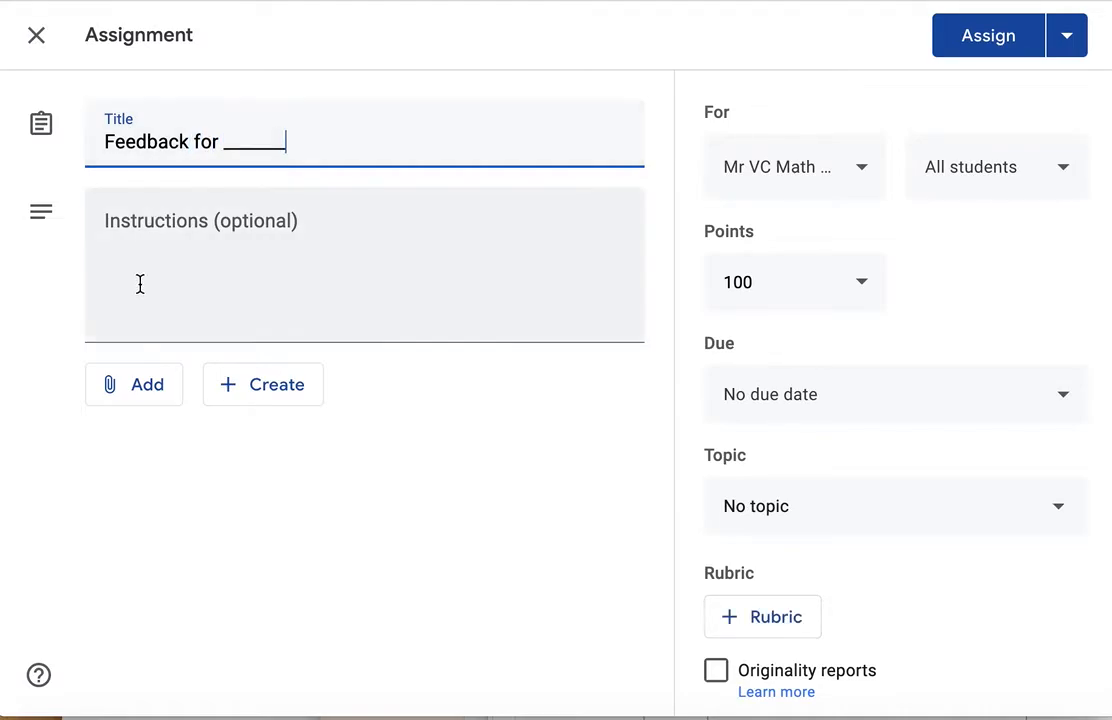
{"action": "left_click", "coordinate": [156, 256]}
{"action": "type", "text": "pl"}
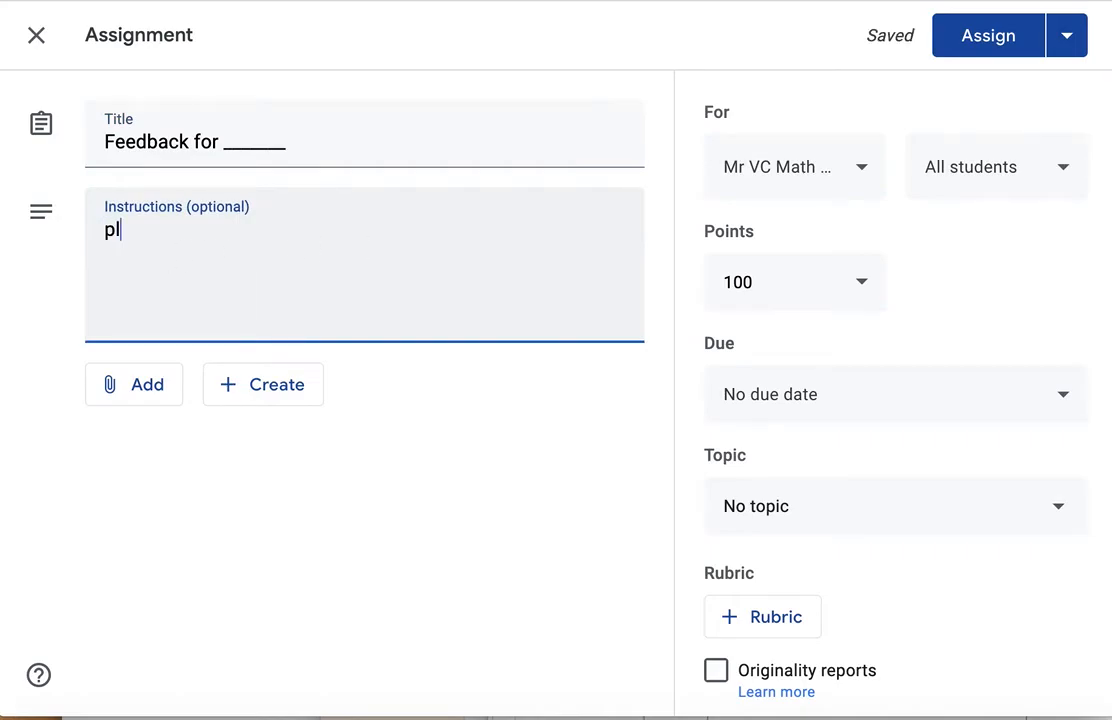
{"action": "key", "text": "BackSpace"}
{"action": "key", "text": "BackSpace"}
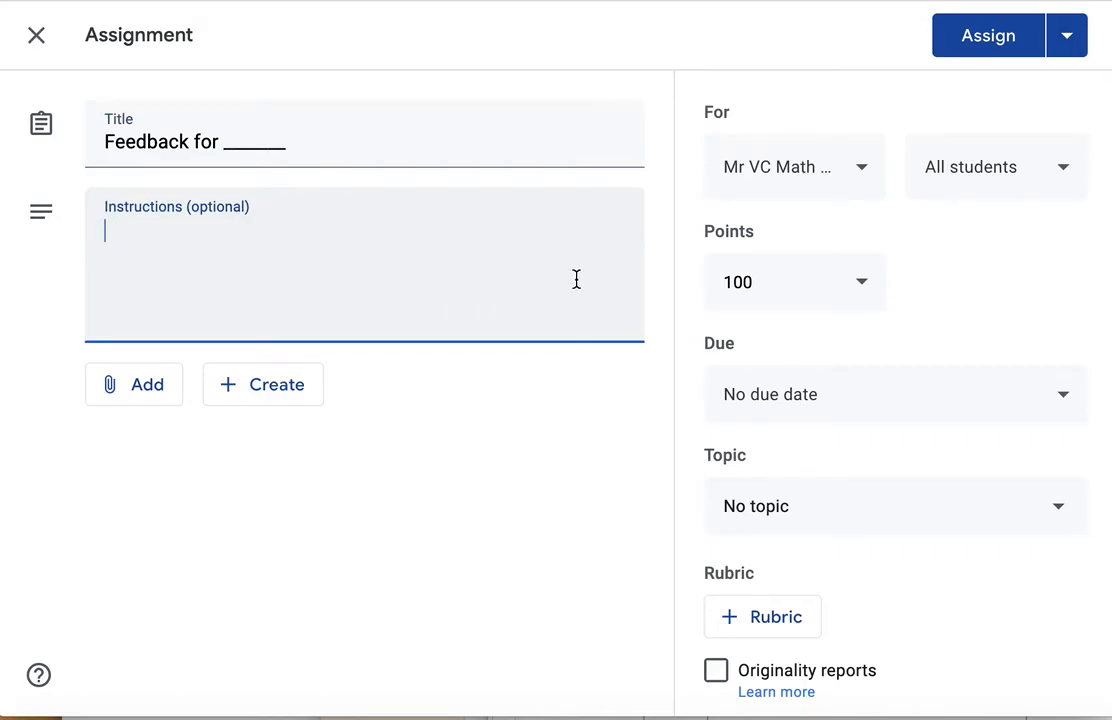
- Attach the Google Drive file "Mr VC's Basic Feedback Form" to the assignment
{"action": "left_click", "coordinate": [140, 388]}
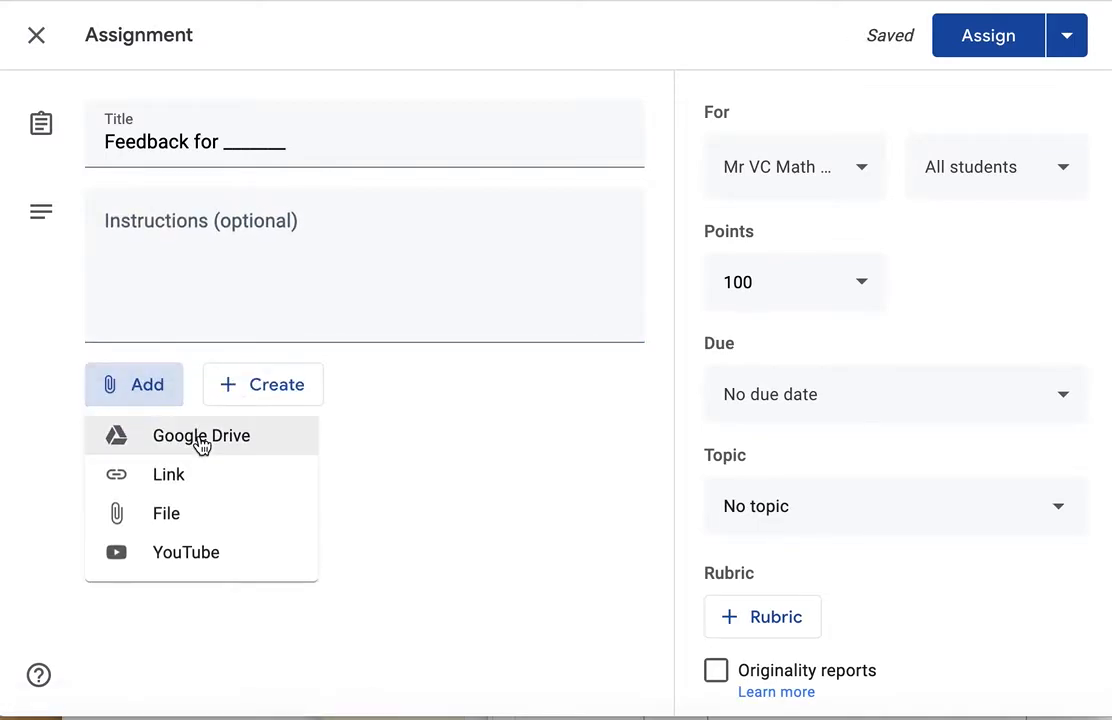
{"action": "left_click", "coordinate": [200, 443]}
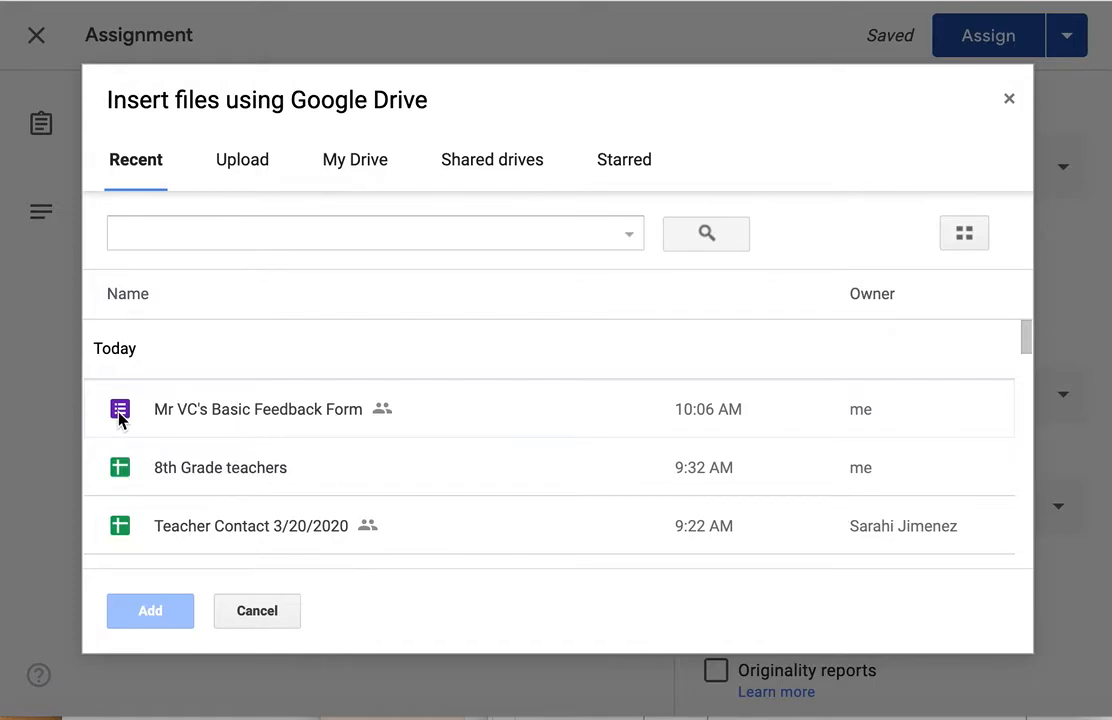
{"action": "left_click", "coordinate": [225, 415]}
{"action": "left_click", "coordinate": [146, 612]}
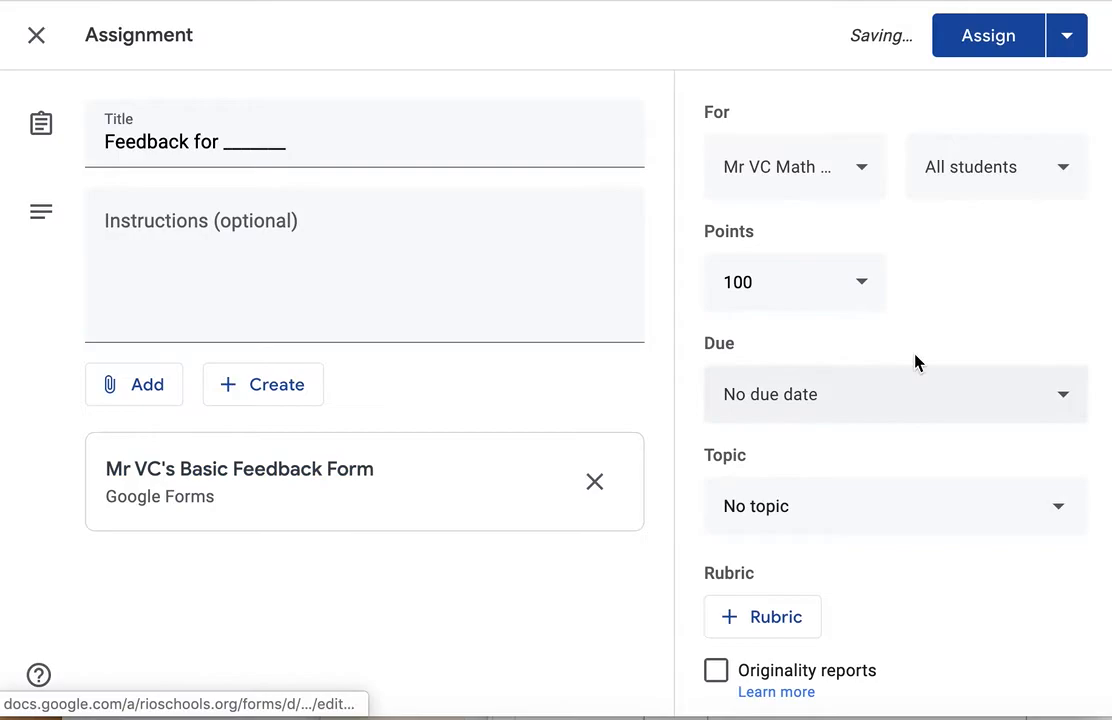
- Make the assignment Ungraded under the Checking In topic, checking the class and student choices without changing them
{"action": "left_click", "coordinate": [863, 165]}
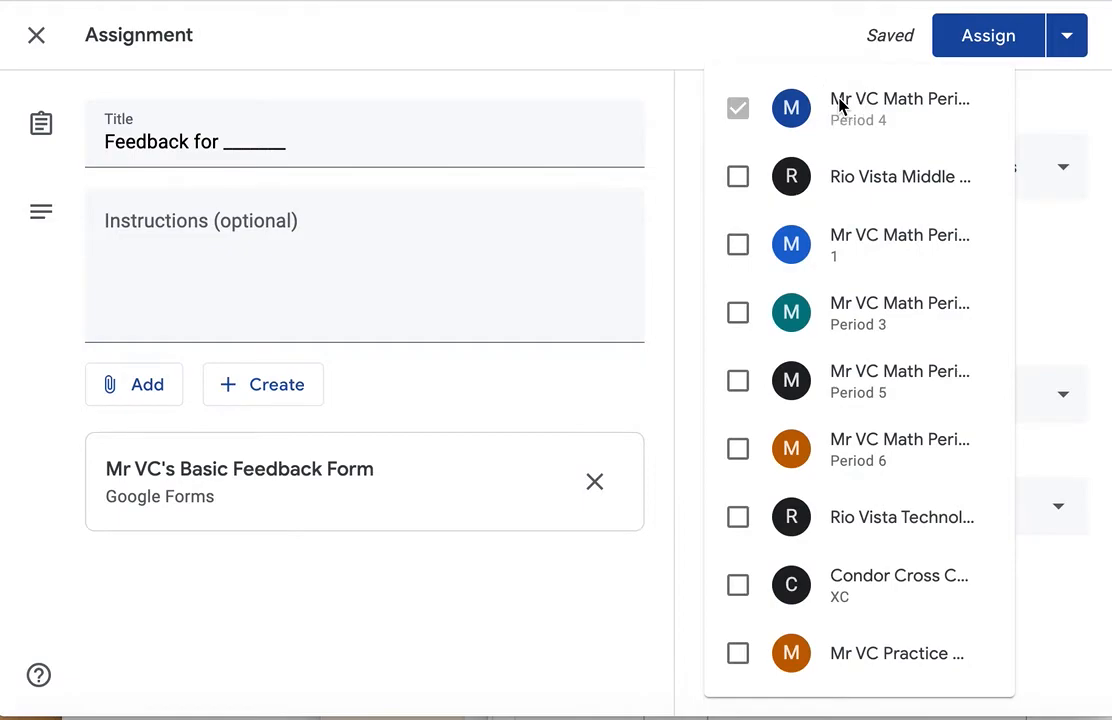
{"action": "left_click", "coordinate": [620, 318]}
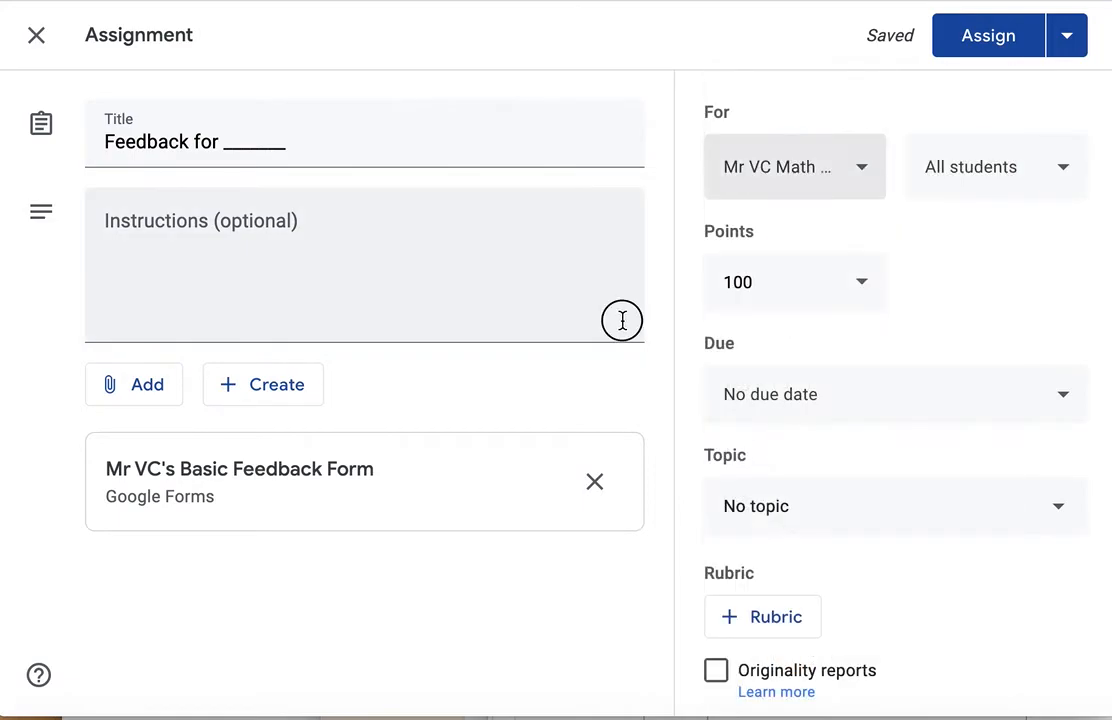
{"action": "left_click", "coordinate": [862, 284]}
{"action": "left_click", "coordinate": [766, 343]}
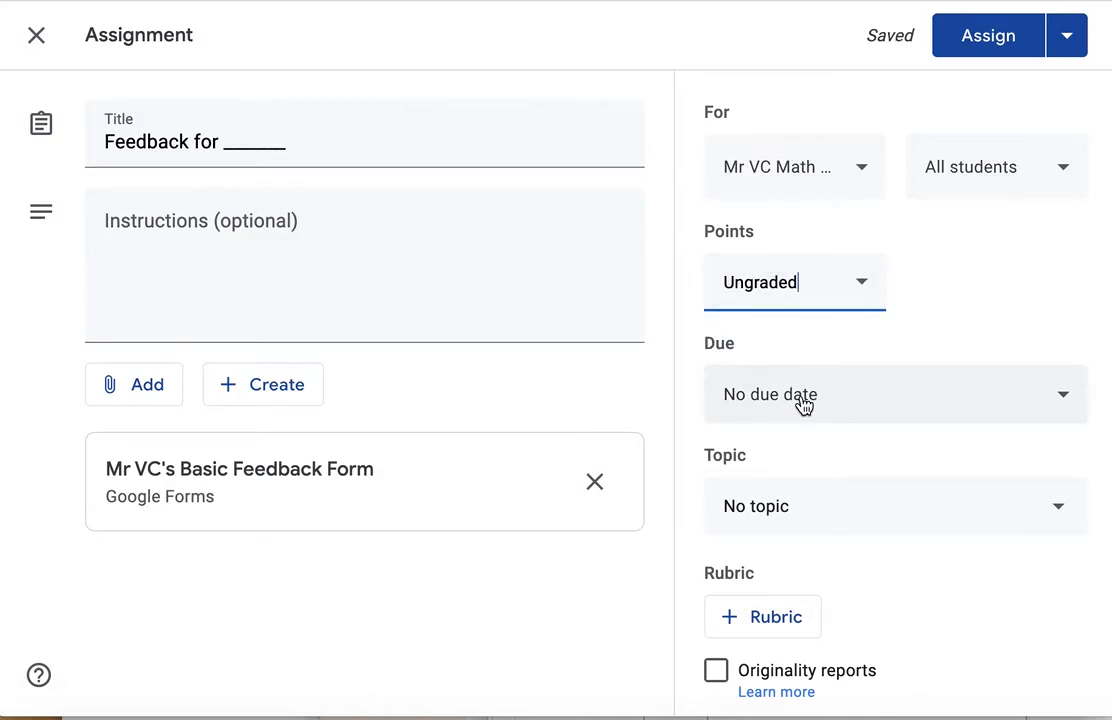
{"action": "left_click", "coordinate": [787, 516]}
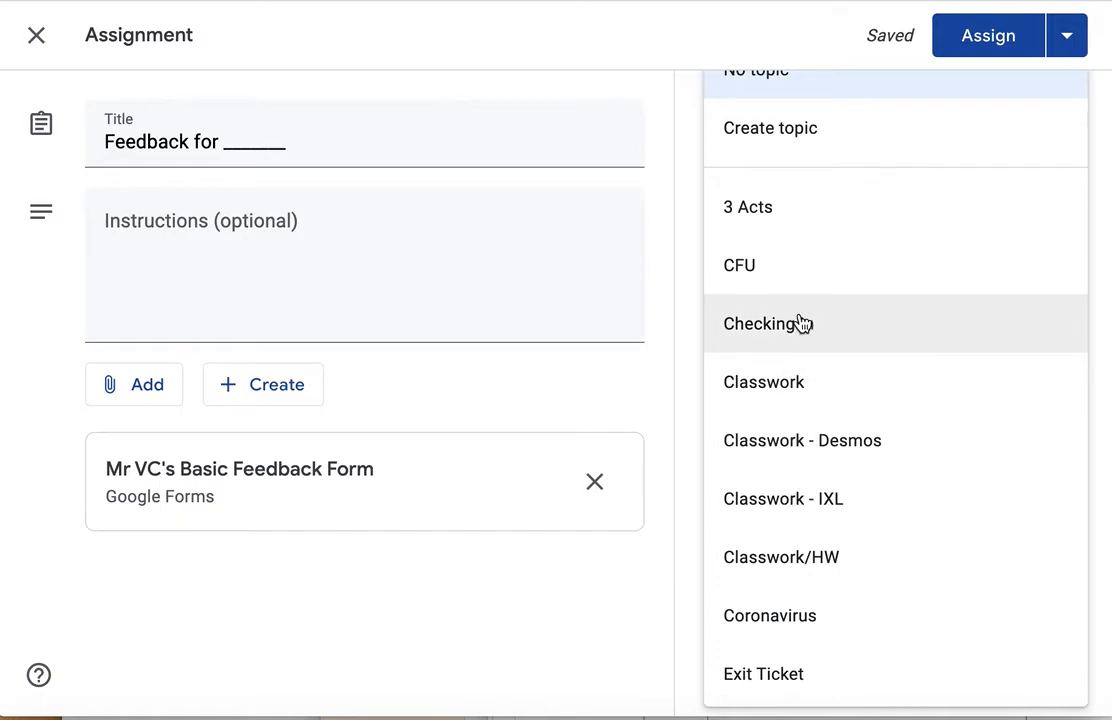
{"action": "left_click", "coordinate": [801, 323]}
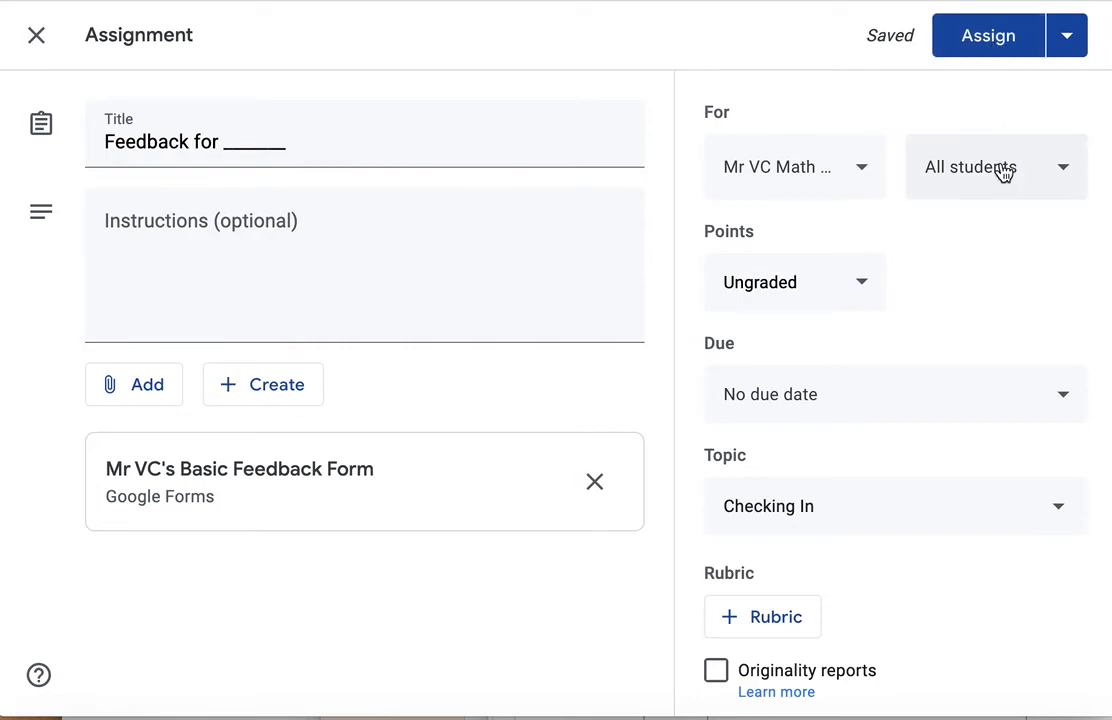
{"action": "left_click", "coordinate": [1058, 174]}
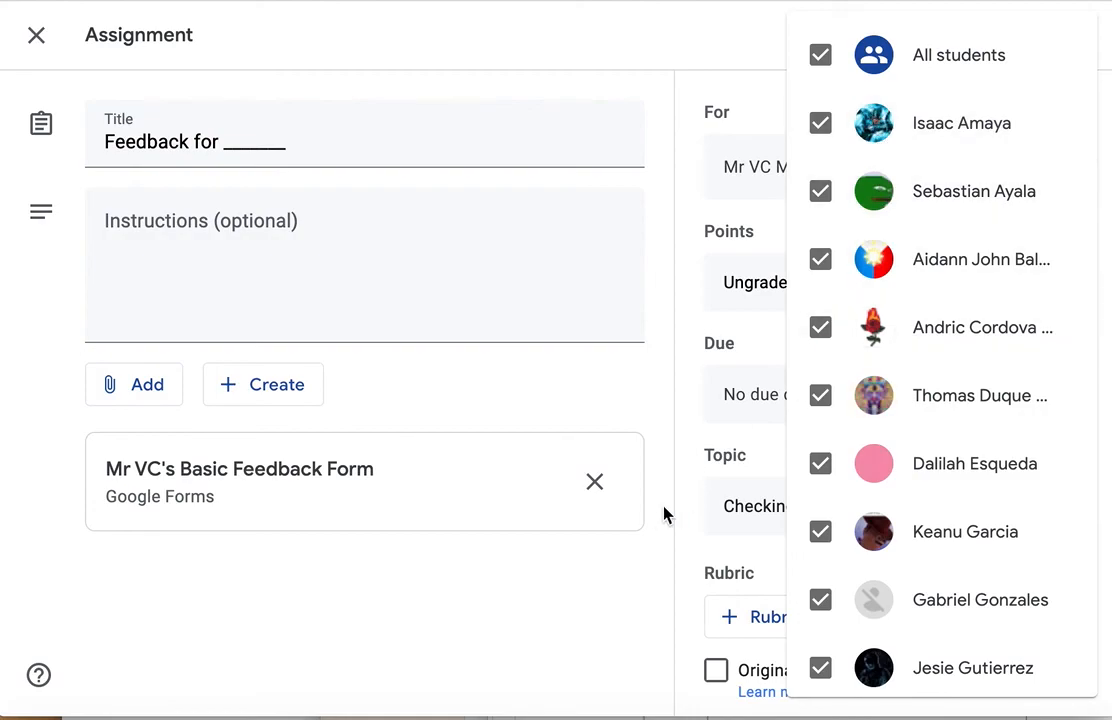
{"action": "left_click", "coordinate": [605, 632]}
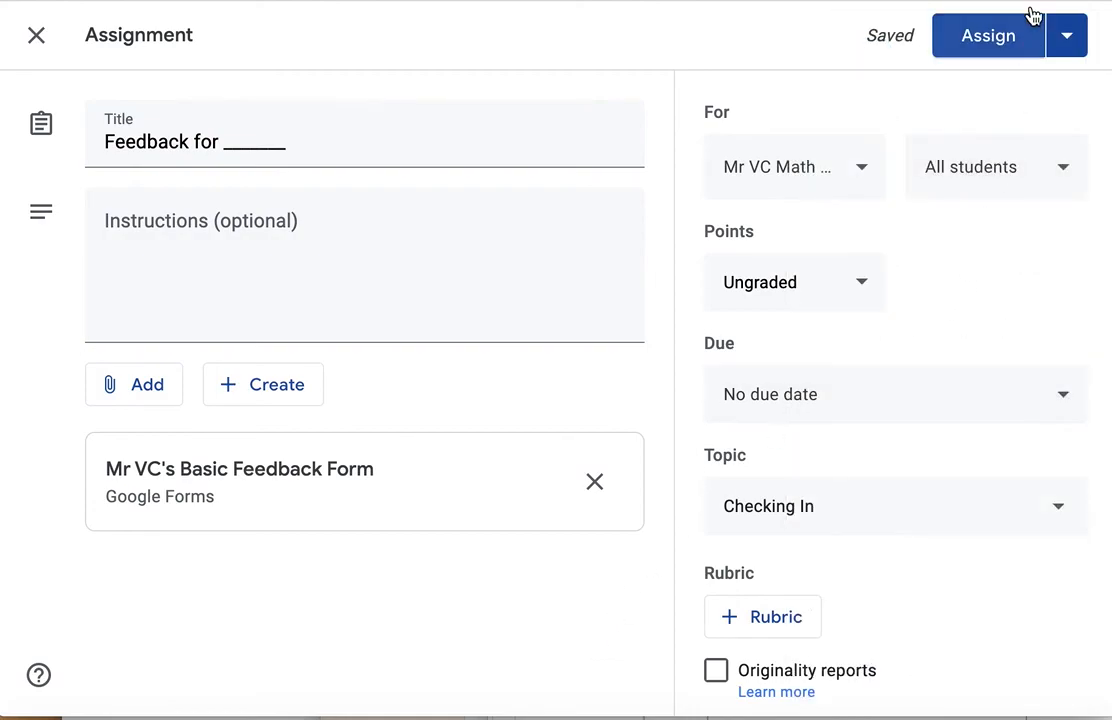